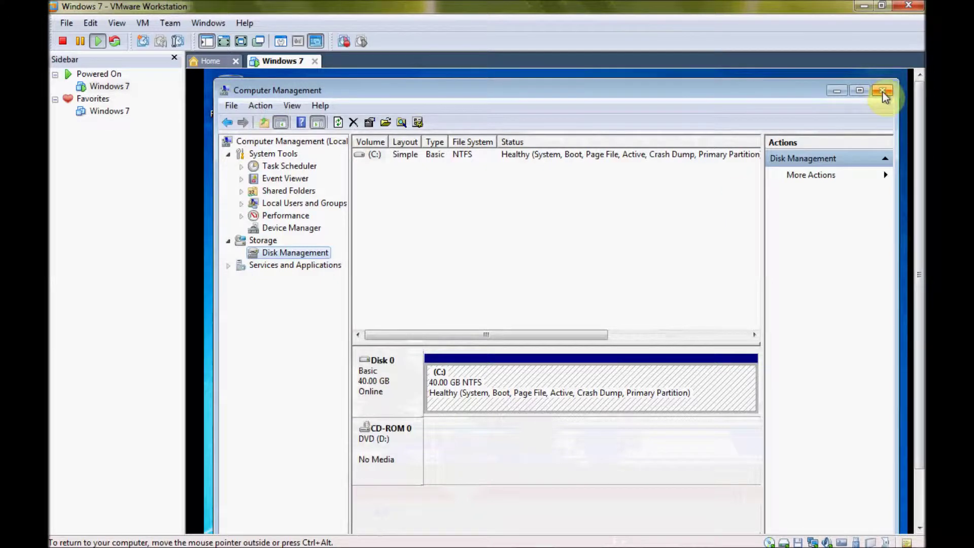
- Open Computer Management in the Windows 7 guest and show its Disk Management view
left_click_drag(918, 276, 918, 327)
left_click(224, 520)
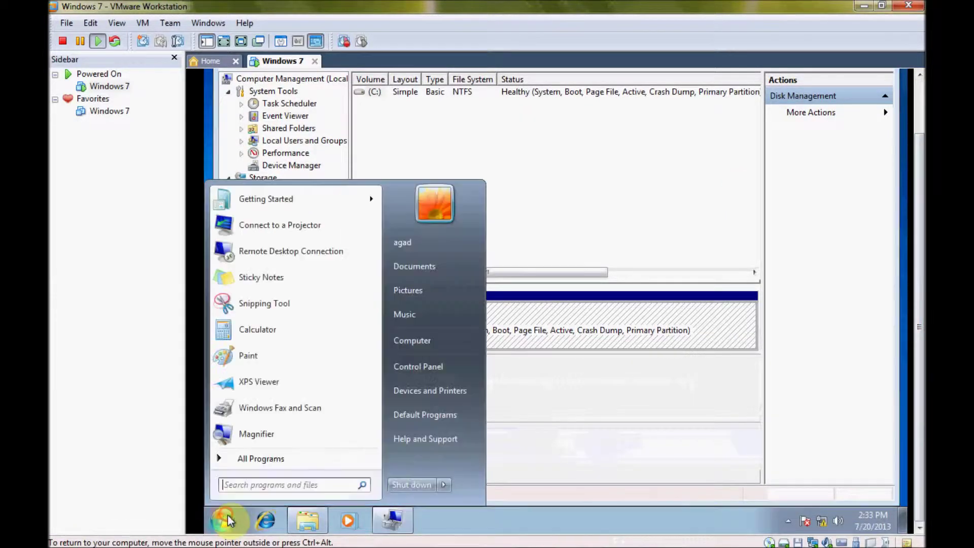
right_click(406, 350)
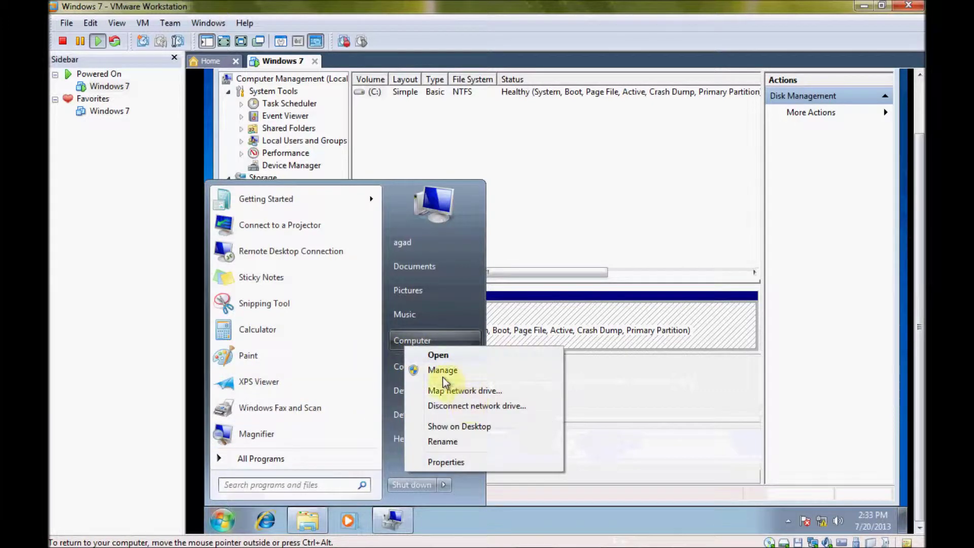
left_click(454, 372)
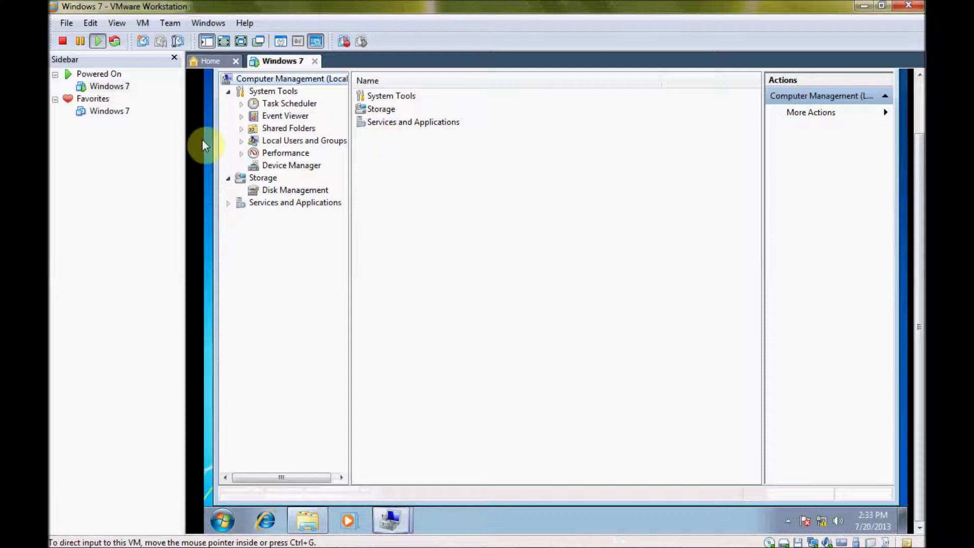
left_click(310, 195)
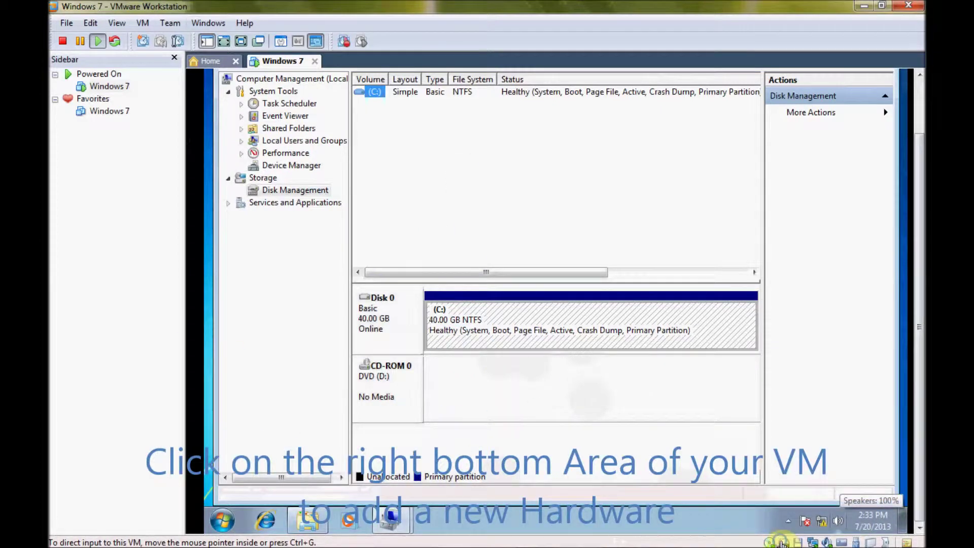
- Open the virtual machine's hardware settings and start the Add Hardware Wizard
double_click(784, 542)
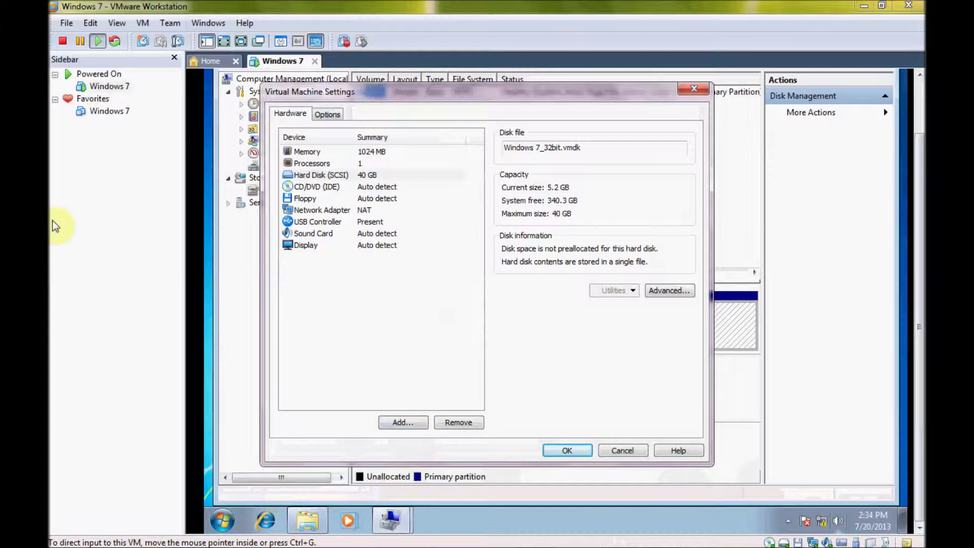
left_click(506, 308)
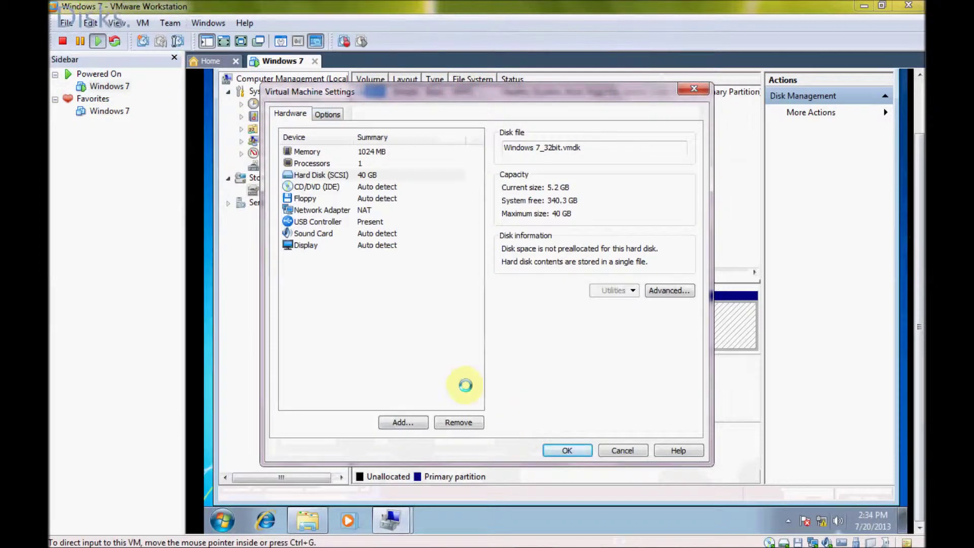
key("alt+a")
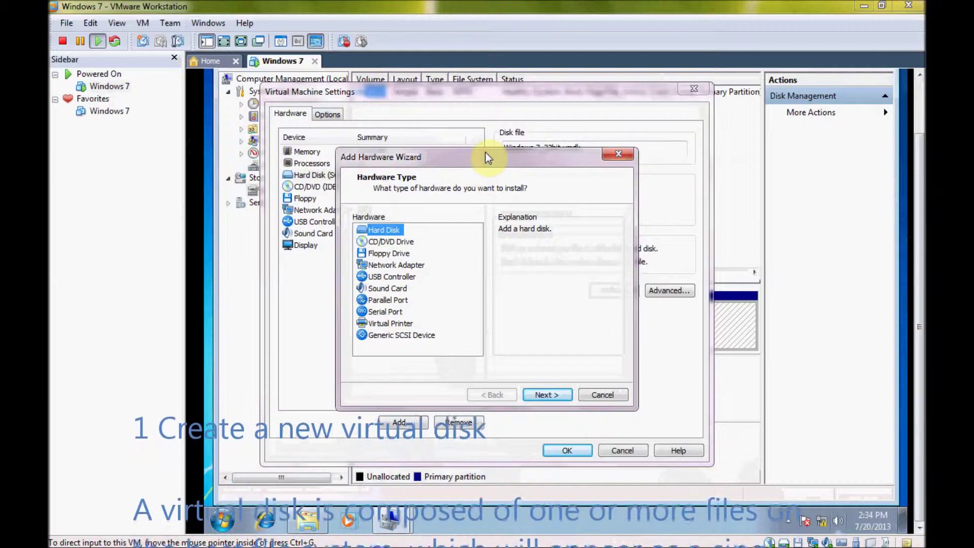
left_click(628, 151)
left_click_drag(630, 151, 629, 150)
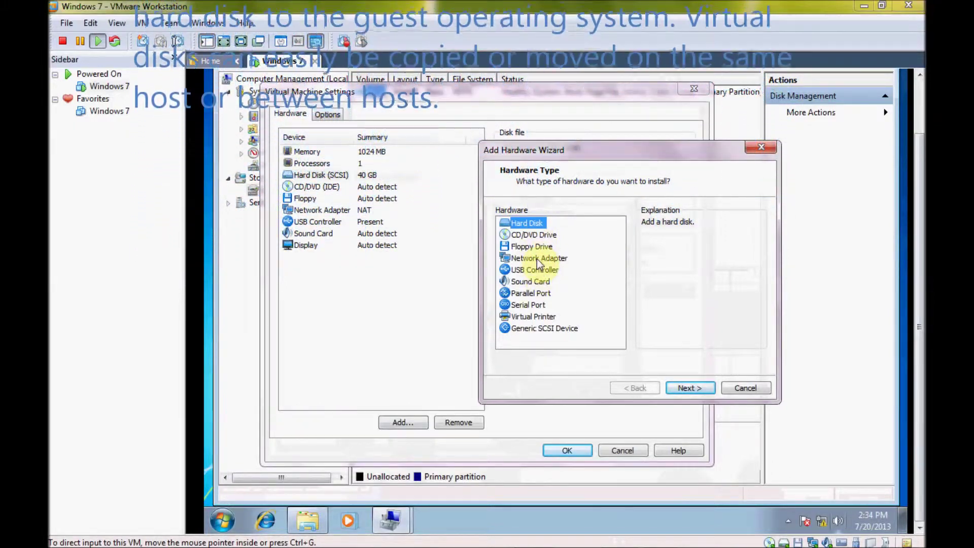
- Add a hard disk as a new SCSI virtual disk with a 40 GB maximum size, stored as a single file
left_click(692, 392)
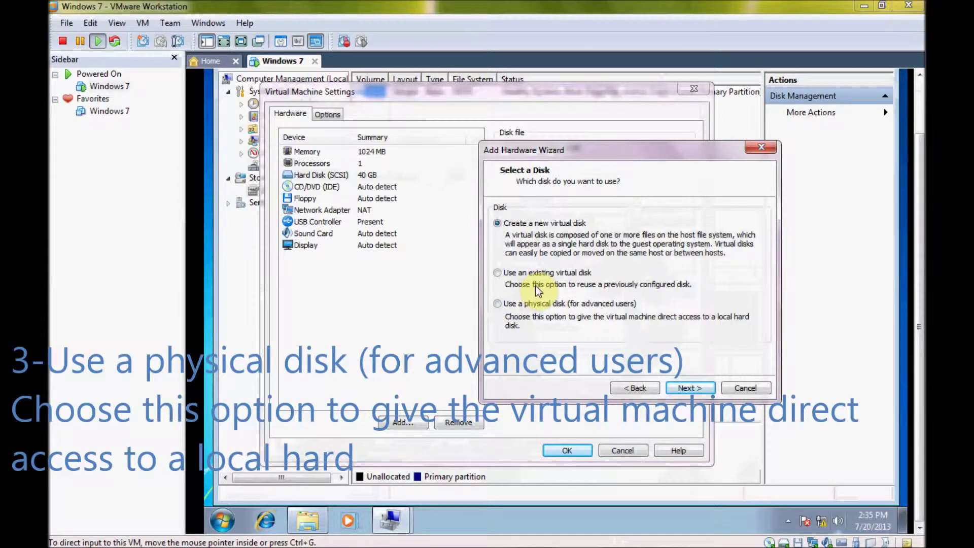
left_click(690, 388)
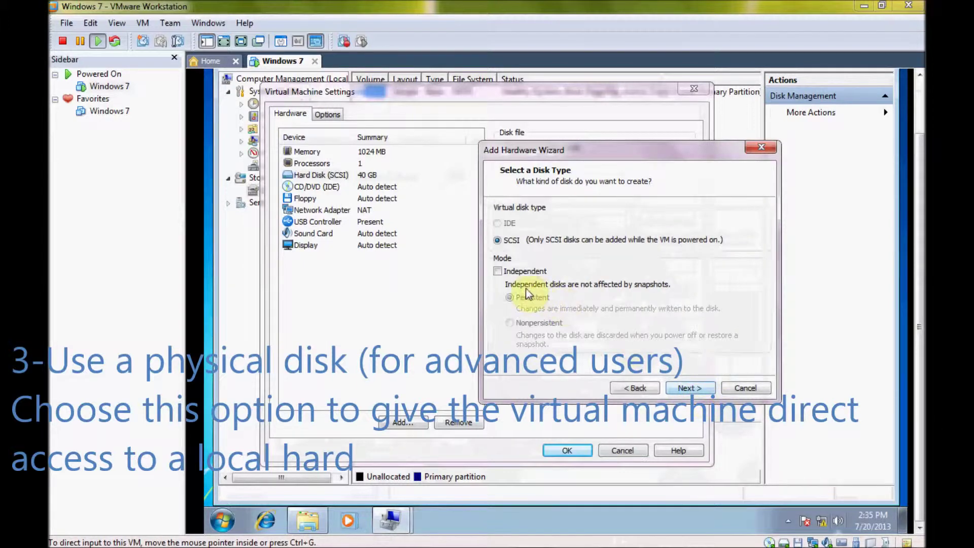
left_click(687, 388)
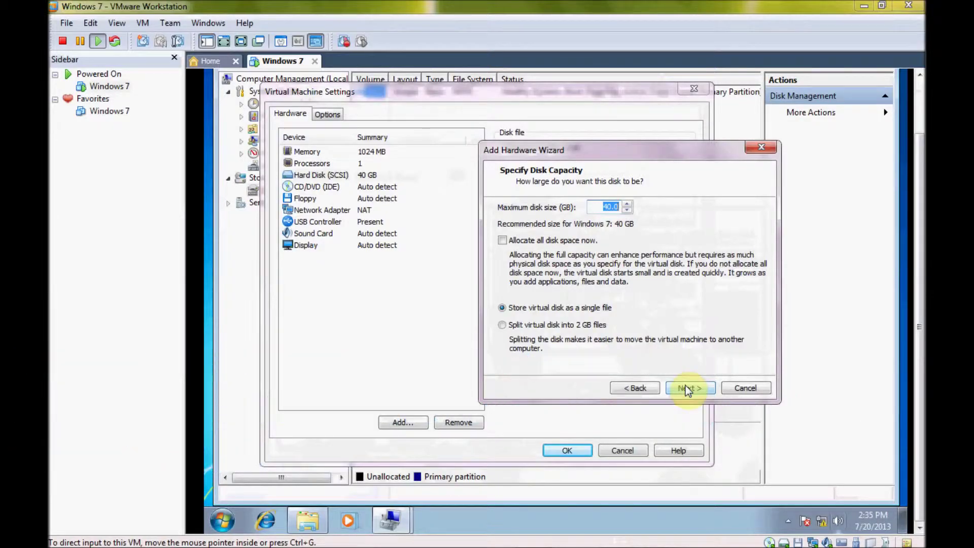
left_click(688, 388)
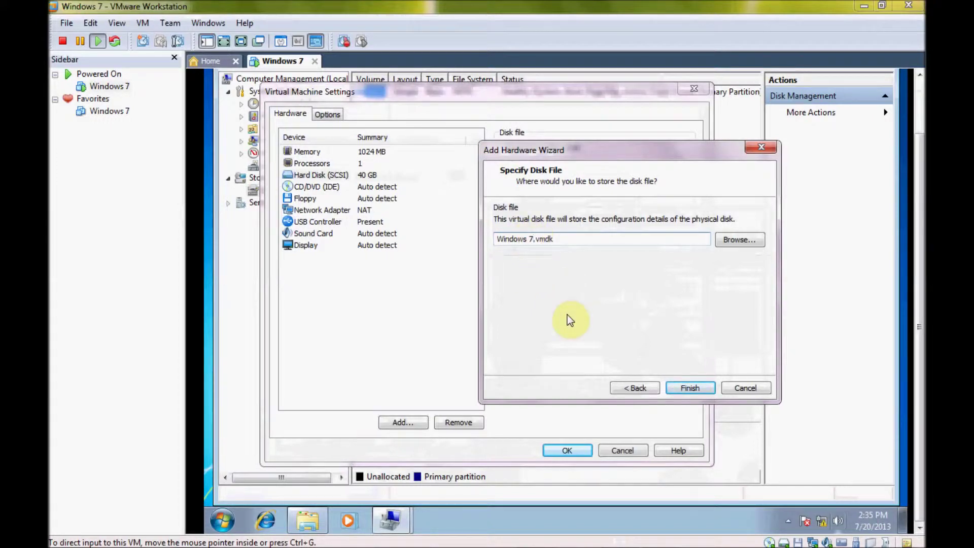
- Name the disk file "Windows 7Disk 2 part 2.vmdk", finish creating the disk and apply the virtual machine settings
type("Disk ")
type("2 driv")
type("e")
key("BackSpace")
key("BackSpace")
key("BackSpace")
key("BackSpace")
key("BackSpace")
type("part 2")
left_click(689, 388)
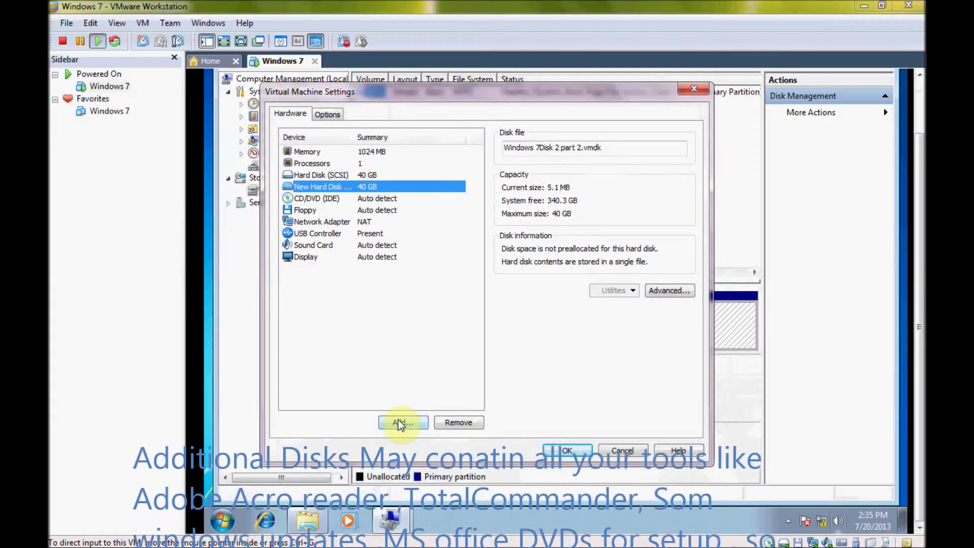
left_click(562, 450)
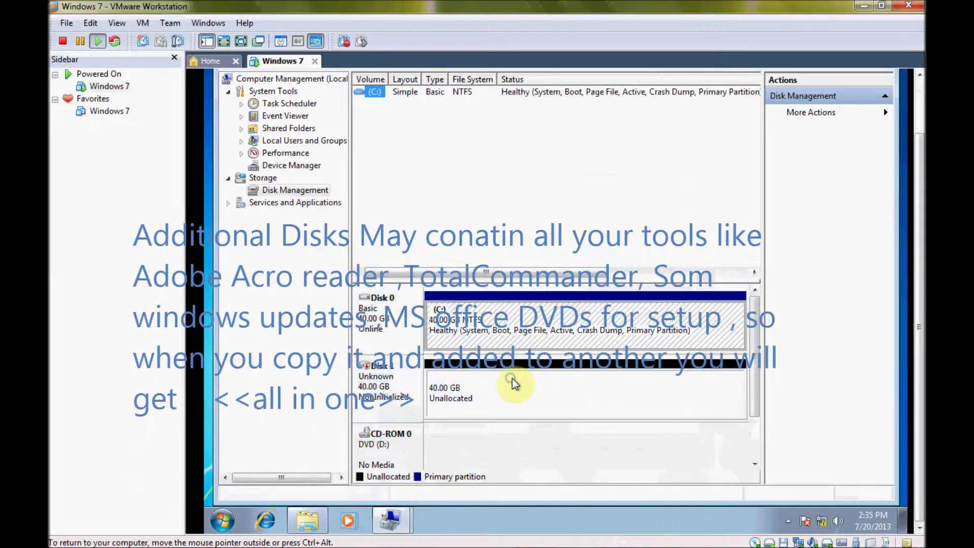
- Initialize Disk 1 with the MBR (Master Boot Record) partition style
right_click(519, 376)
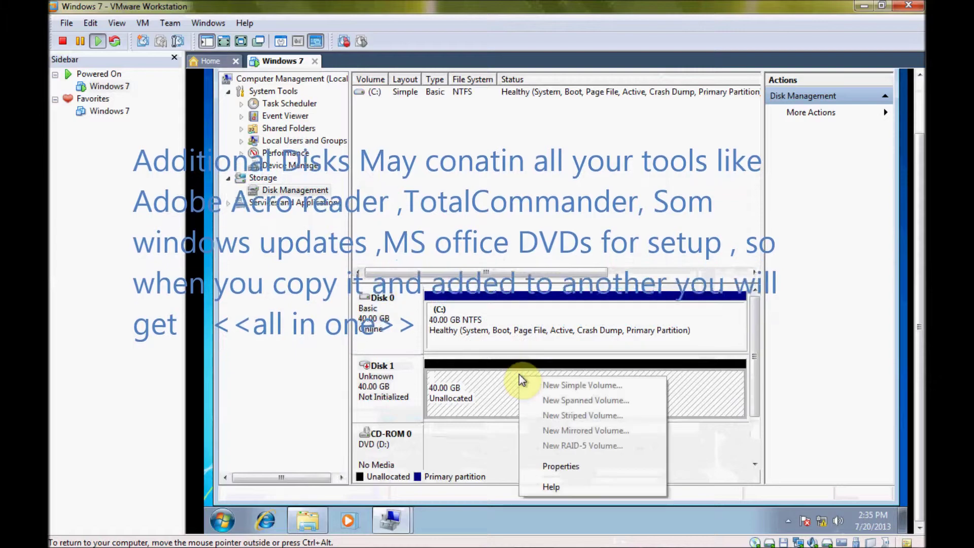
left_click(461, 450)
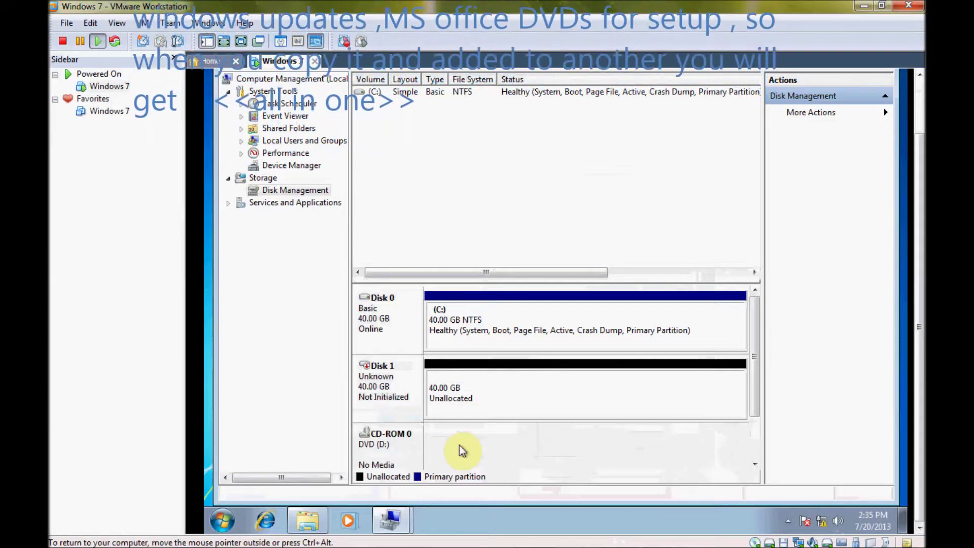
right_click(393, 400)
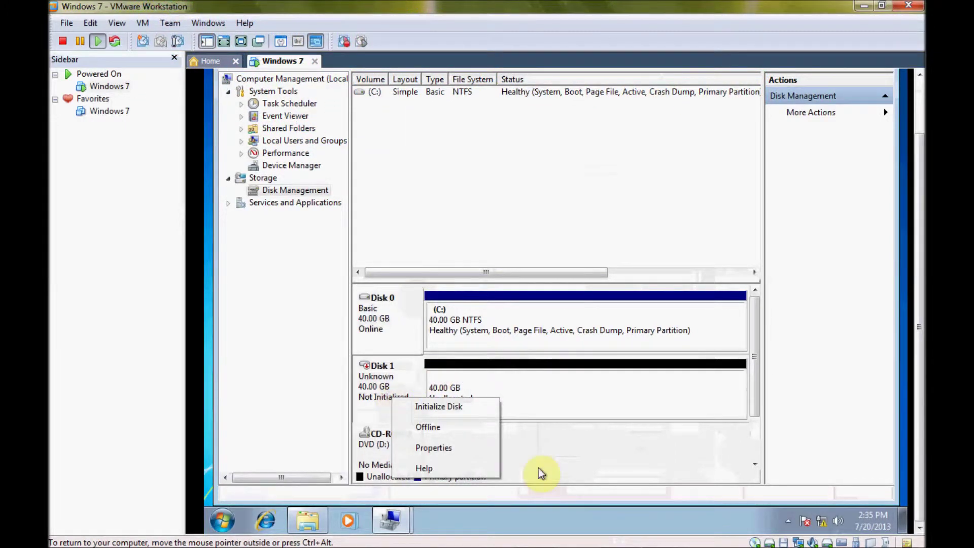
left_click(440, 407)
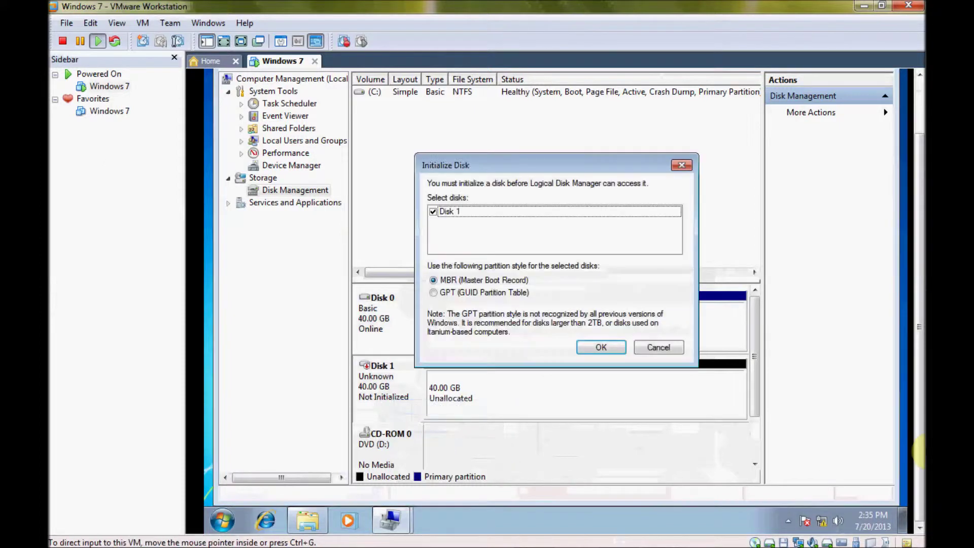
left_click(613, 346)
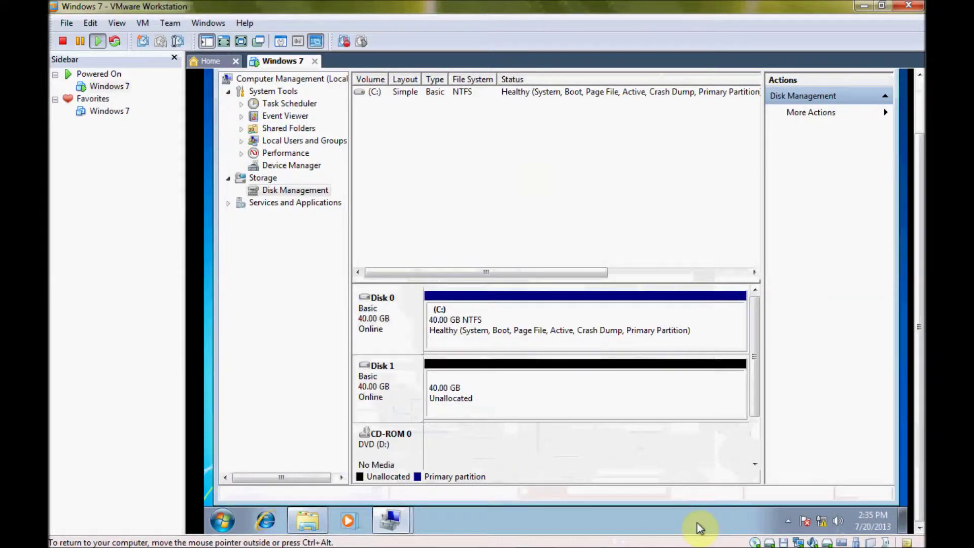
- Start a new simple volume on Disk 1's unallocated space with a size of 40957 MB and drive letter E
right_click(508, 400)
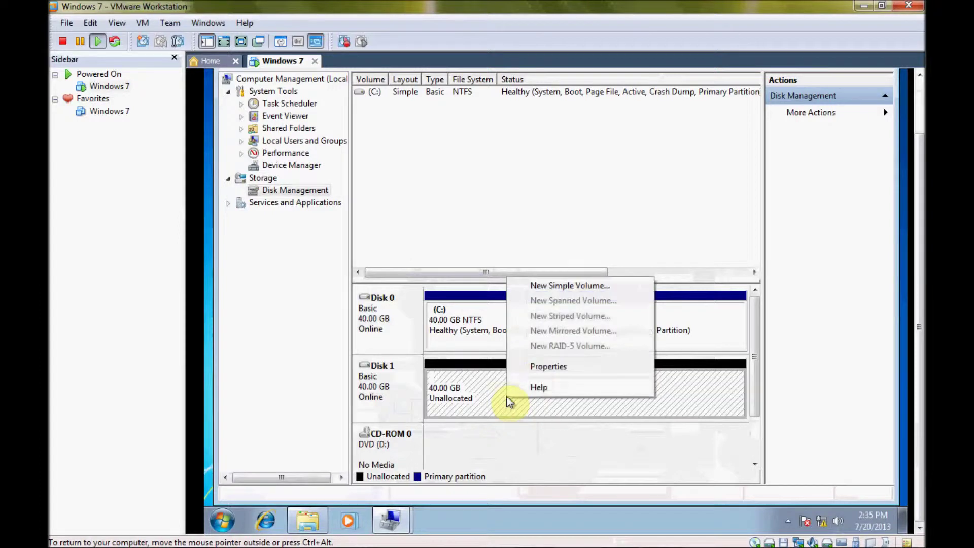
left_click(601, 287)
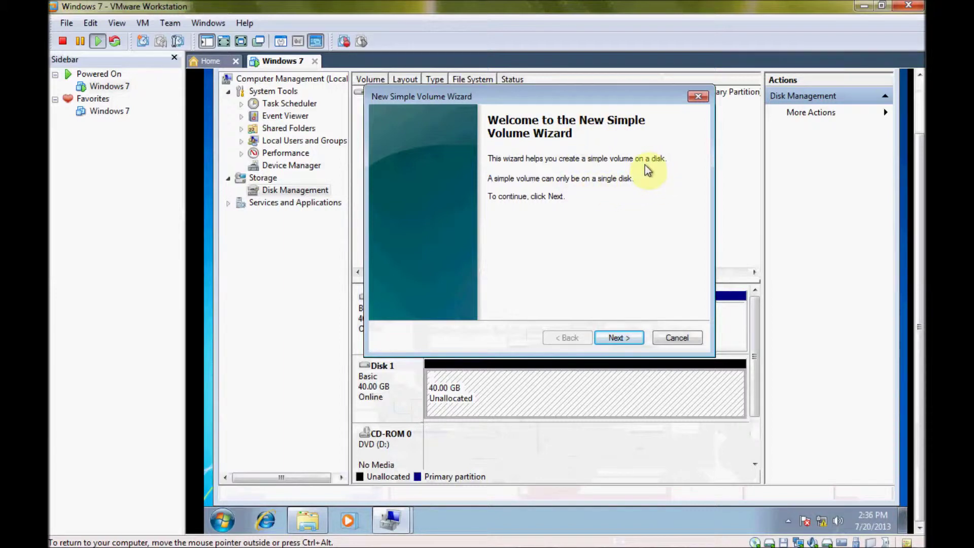
left_click(620, 336)
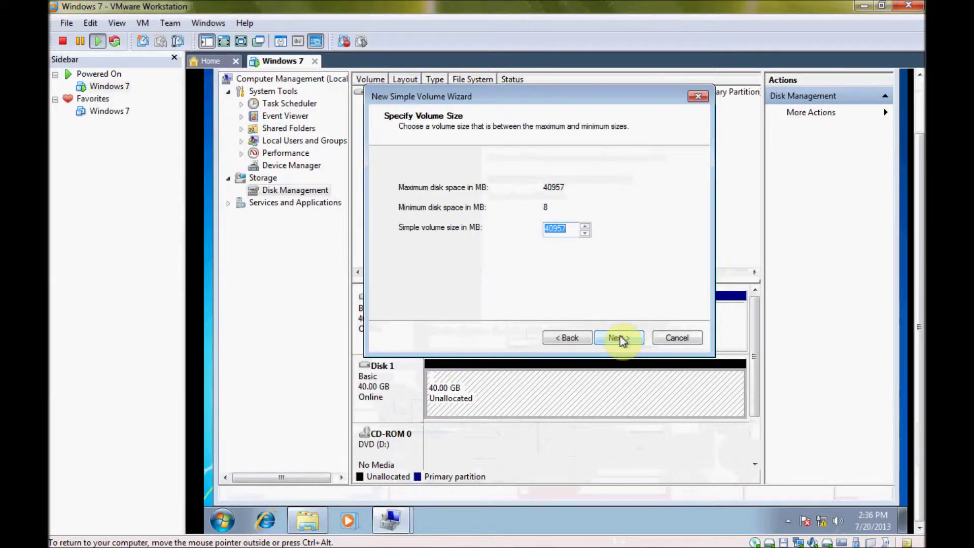
left_click(620, 335)
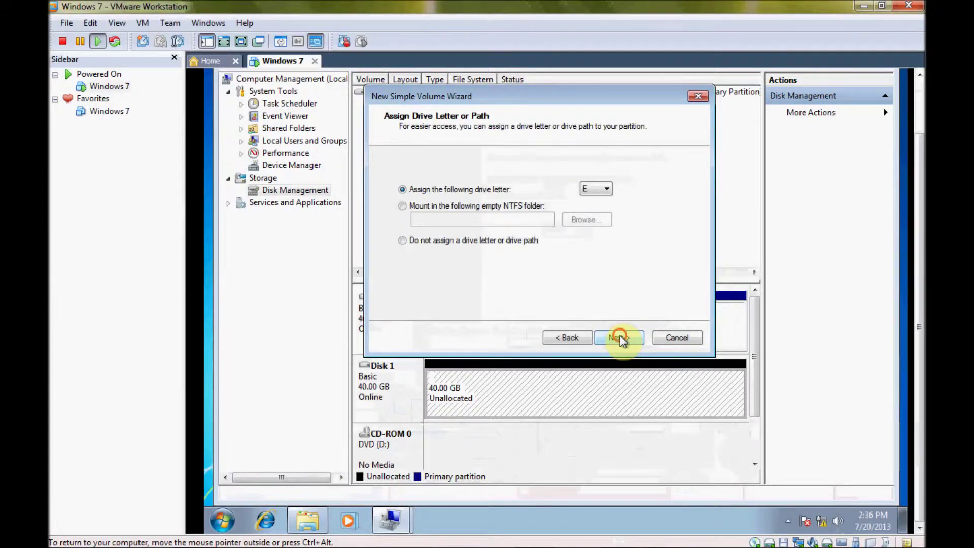
left_click(620, 336)
- Label the new volume DATA and finish creating it with an NTFS quick format and default allocation unit size
left_click_drag(566, 252, 439, 256)
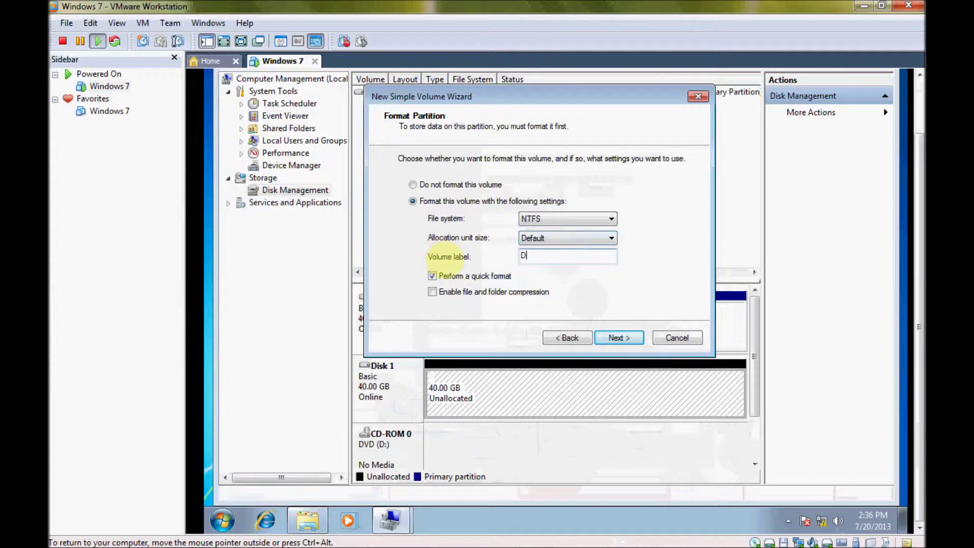
type("DATA")
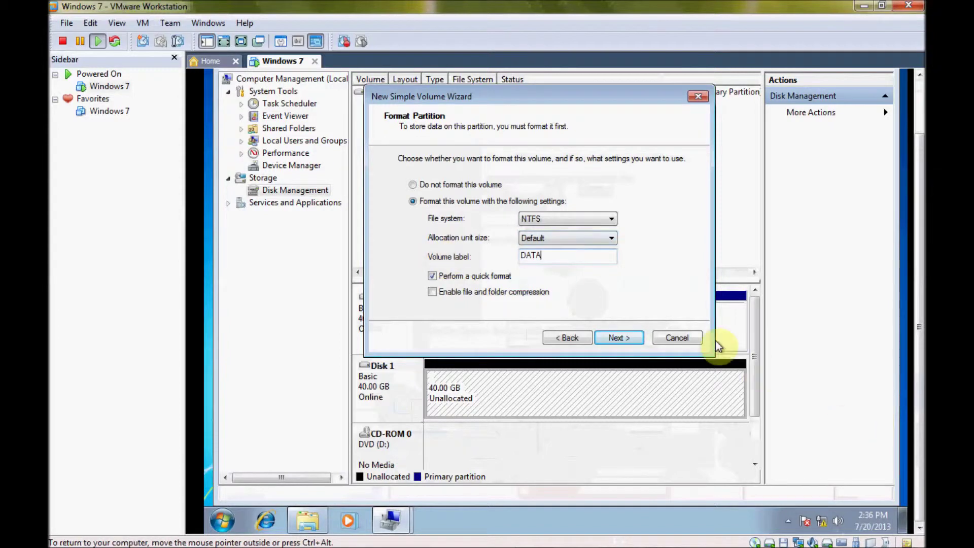
left_click(620, 336)
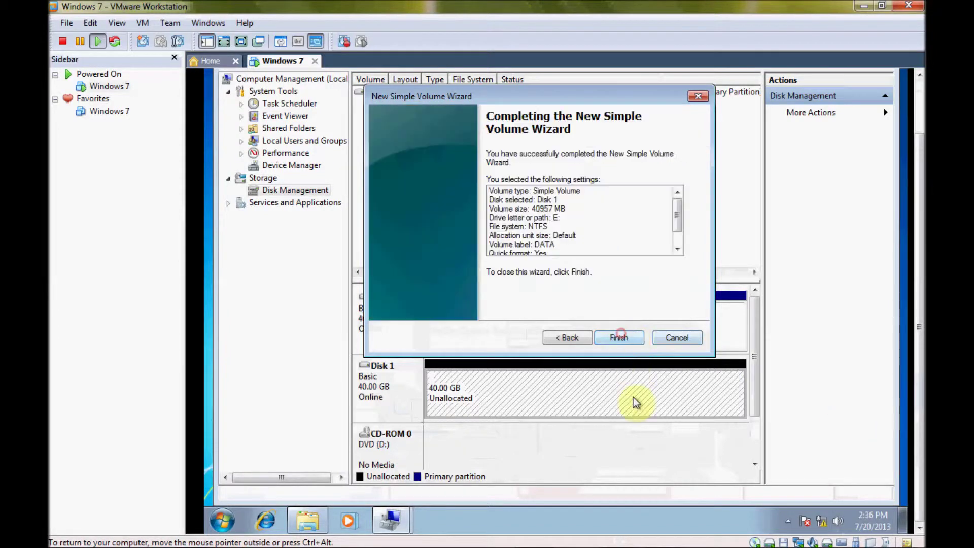
left_click(611, 340)
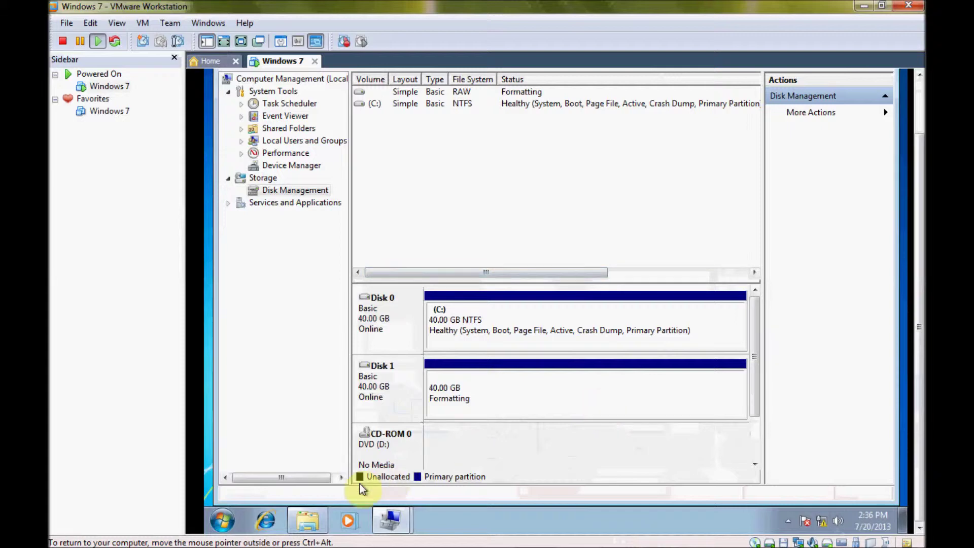
- Check the drives in the Computer window, move it aside and return to Disk Management to check the new volume
left_click(222, 521)
left_click(443, 346)
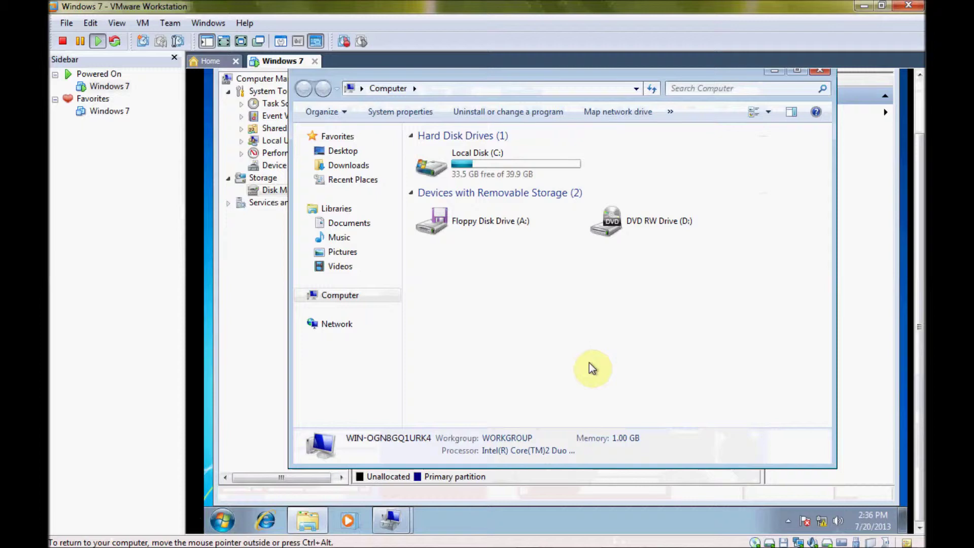
left_click_drag(554, 71, 738, 74)
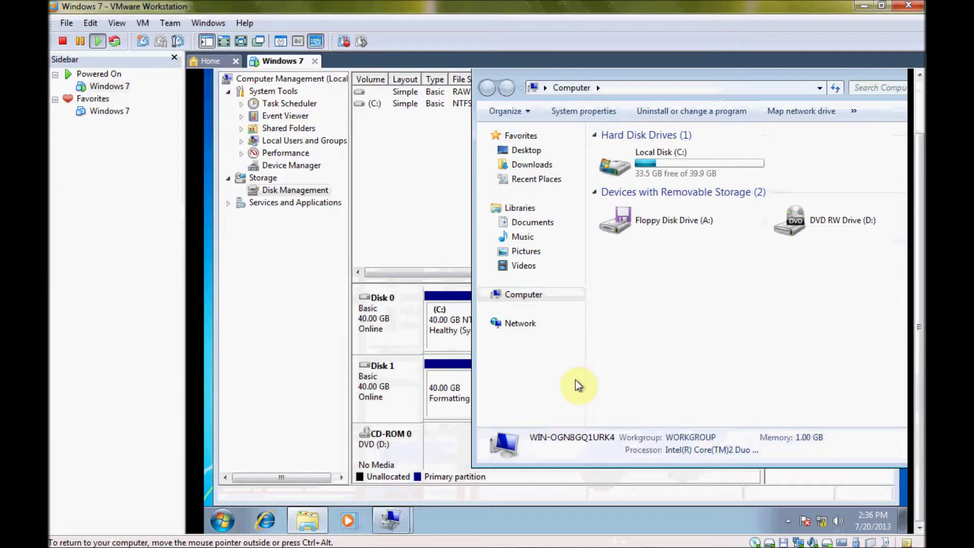
left_click(440, 383)
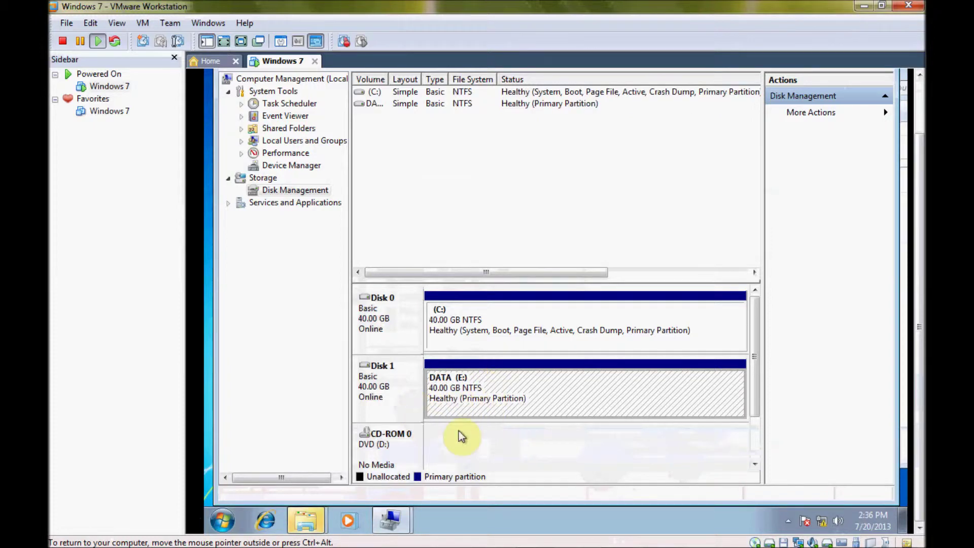
- Return to the Computer window and open the DATA (E:) drive to inspect its contents
left_click(303, 521)
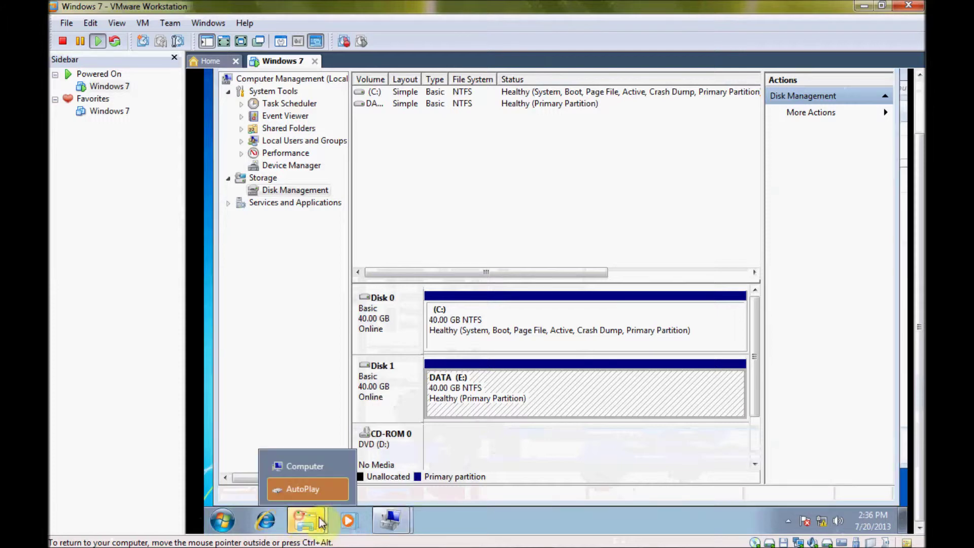
left_click(313, 462)
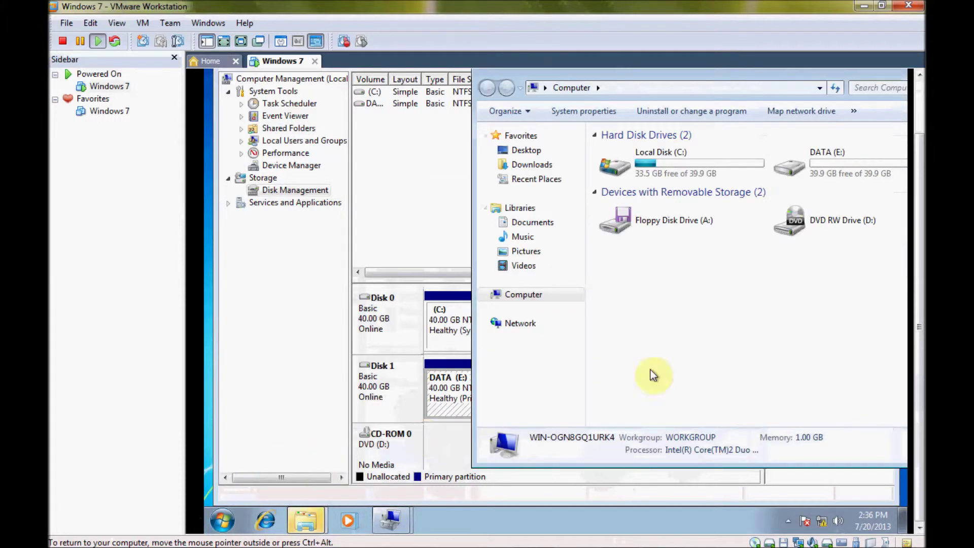
double_click(852, 154)
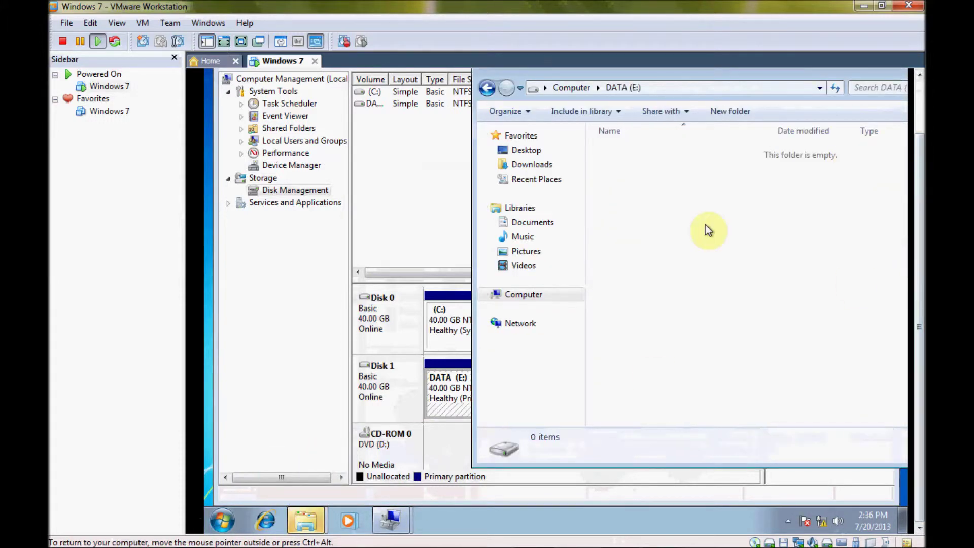
right_click(675, 237)
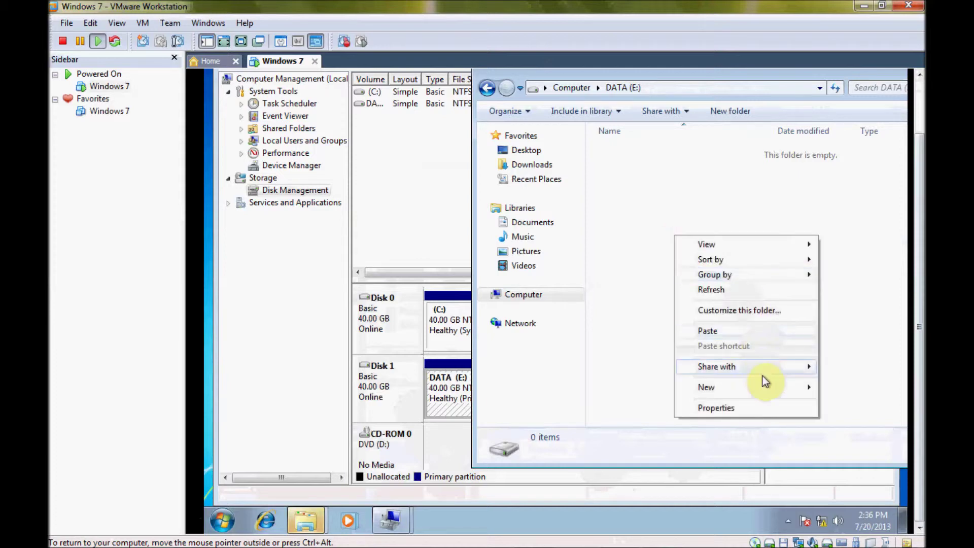
left_click(688, 192)
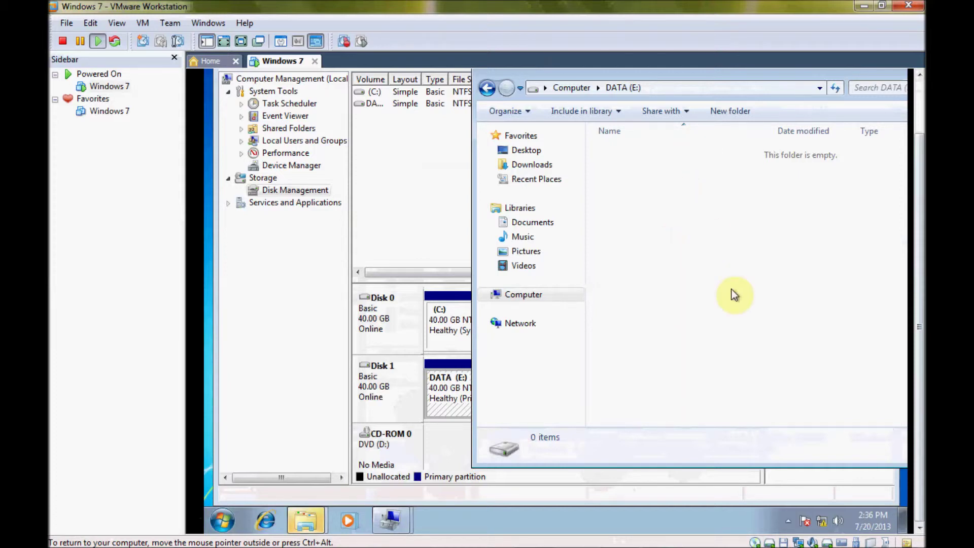